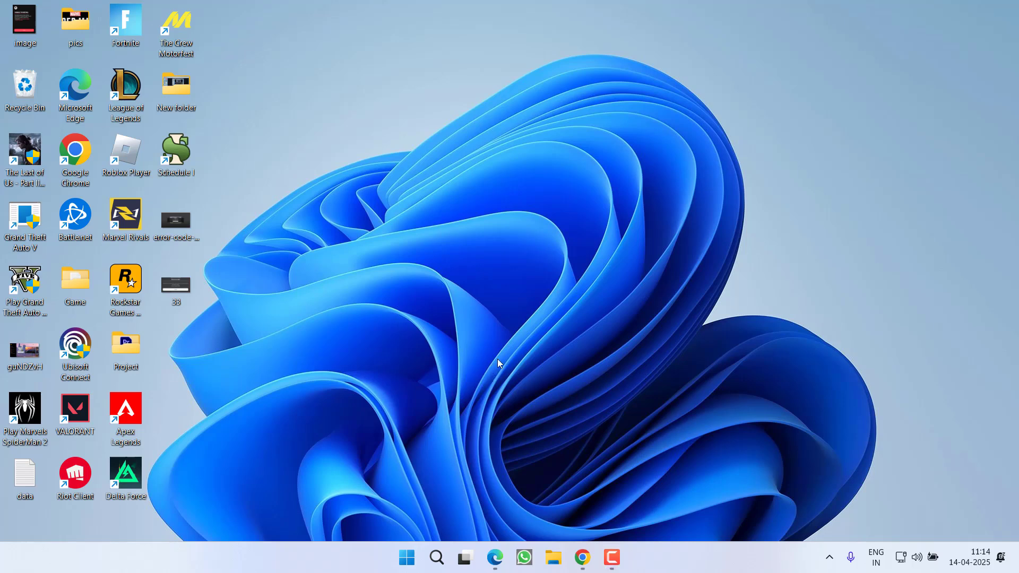
Launch Windows Security from Start search and go to Virus & threat protection.
key(super)
text(a)
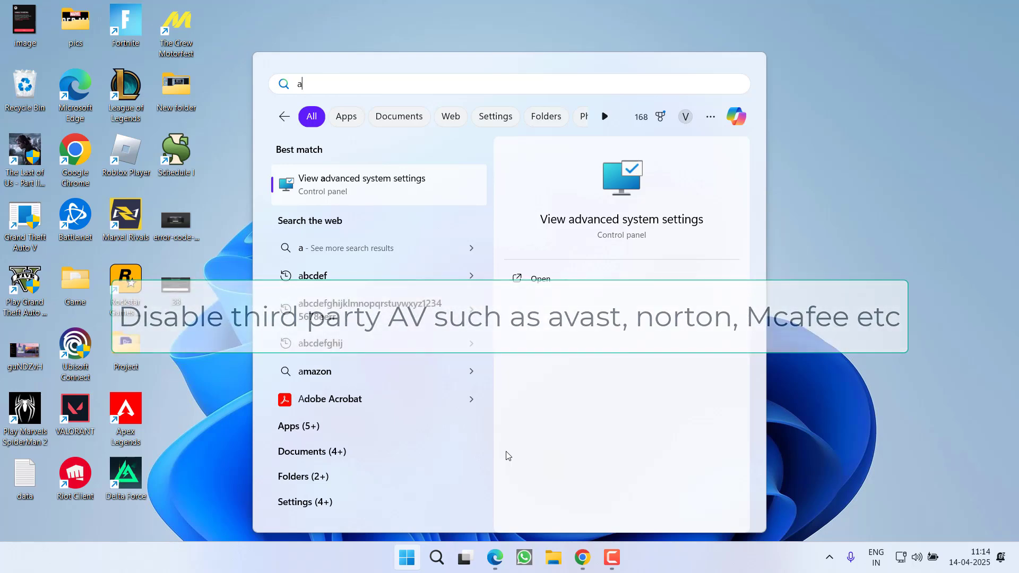
key(BackSpace)
text(windows)
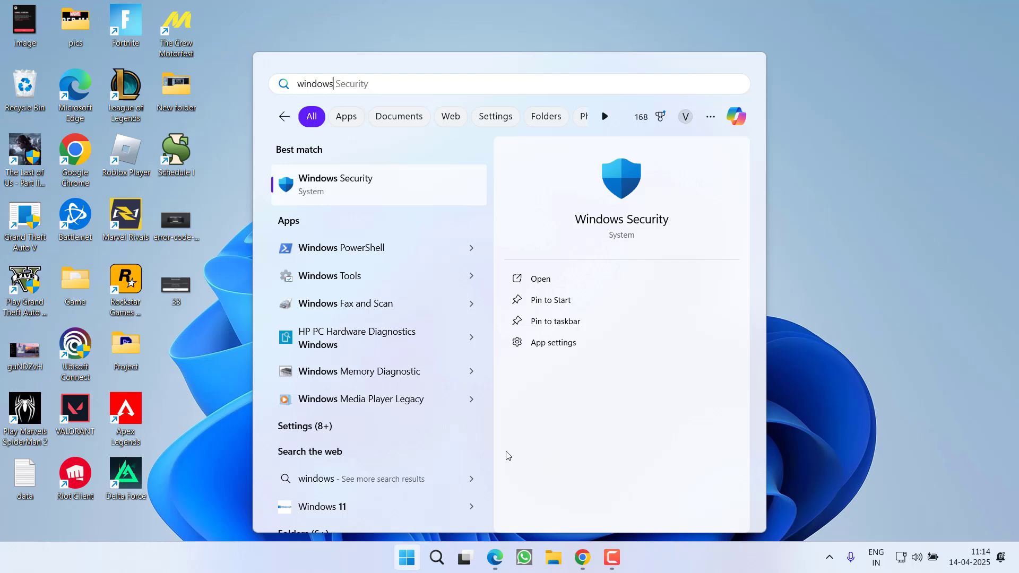
key(Return)
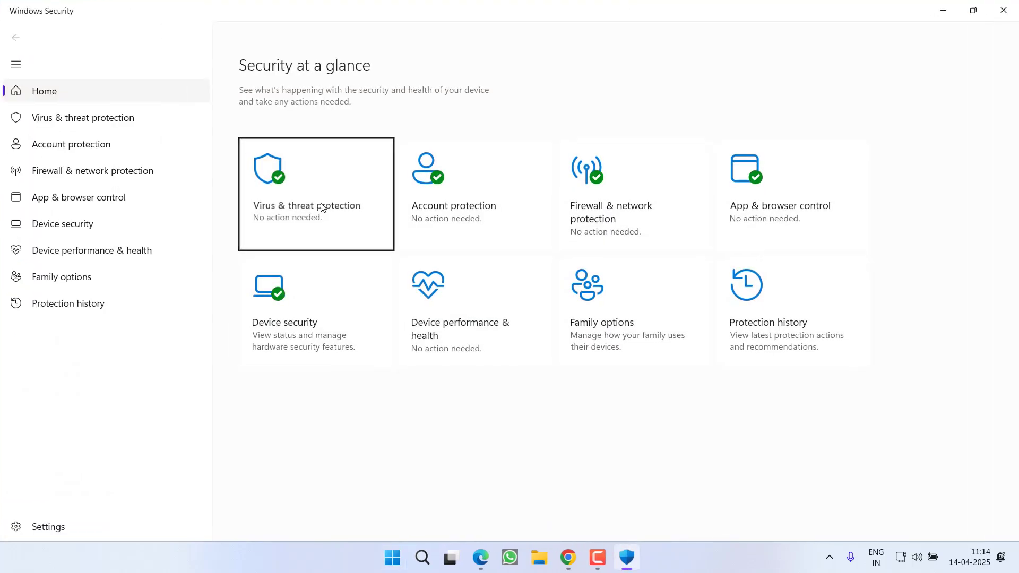
click(319, 205)
Switch Real-time protection off, approve the UAC prompt, and minimize Windows Security.
click(287, 403)
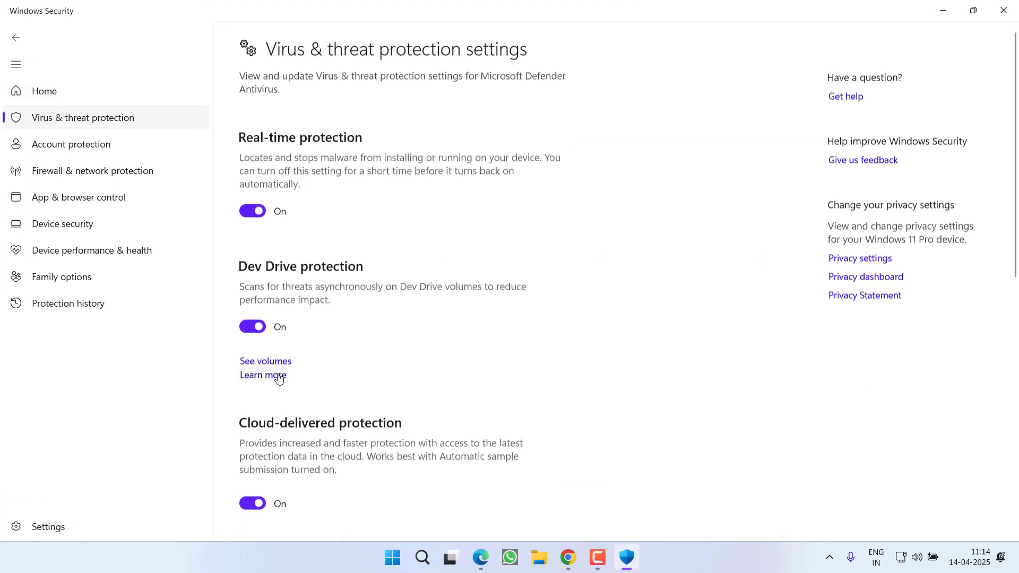
click(252, 212)
click(441, 382)
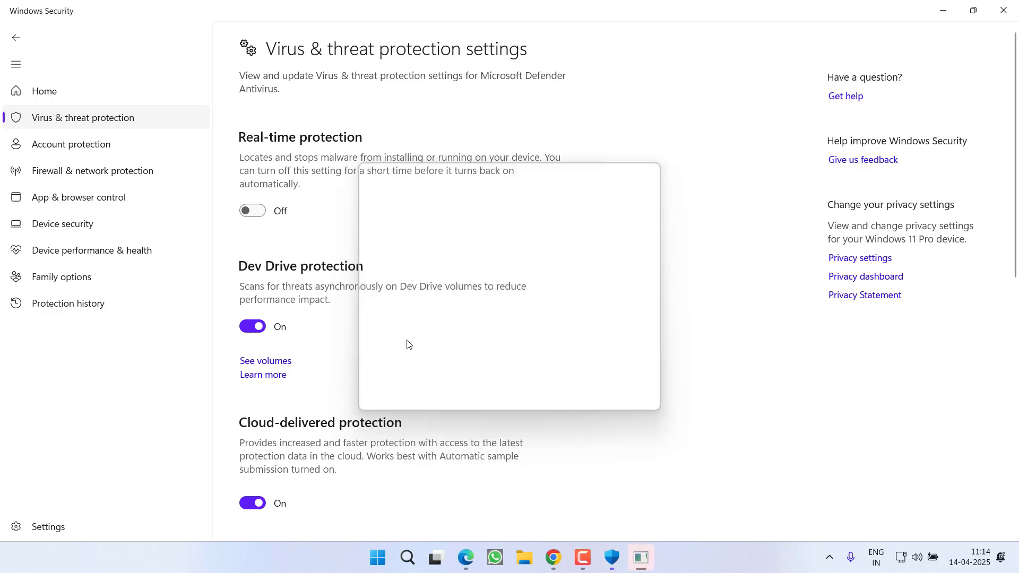
click(946, 10)
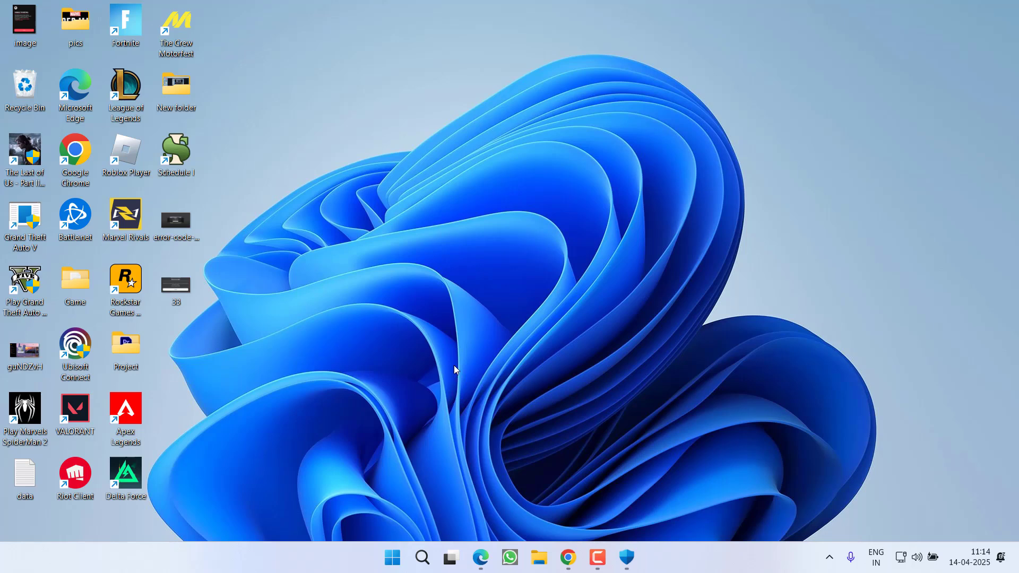
Open Network Connections by running ncpa.cpl from the Start menu's Run box.
right_click(392, 557)
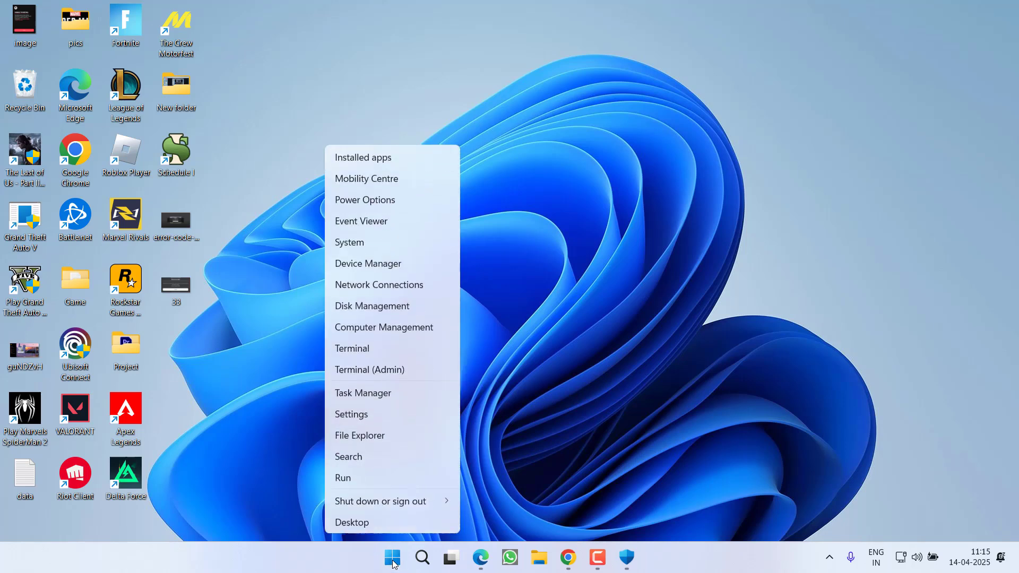
click(365, 478)
text(n)
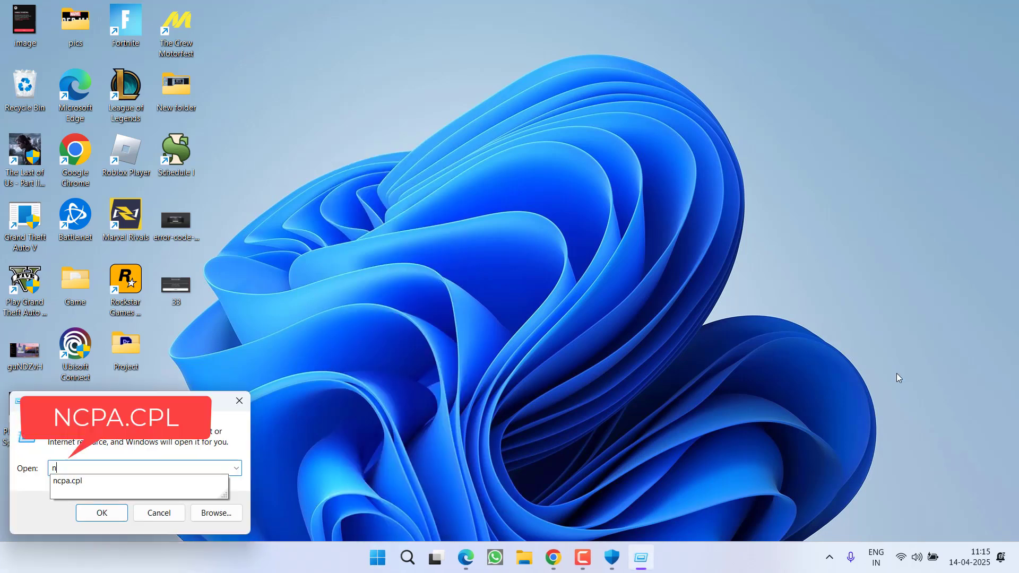
key(Down)
key(Return)
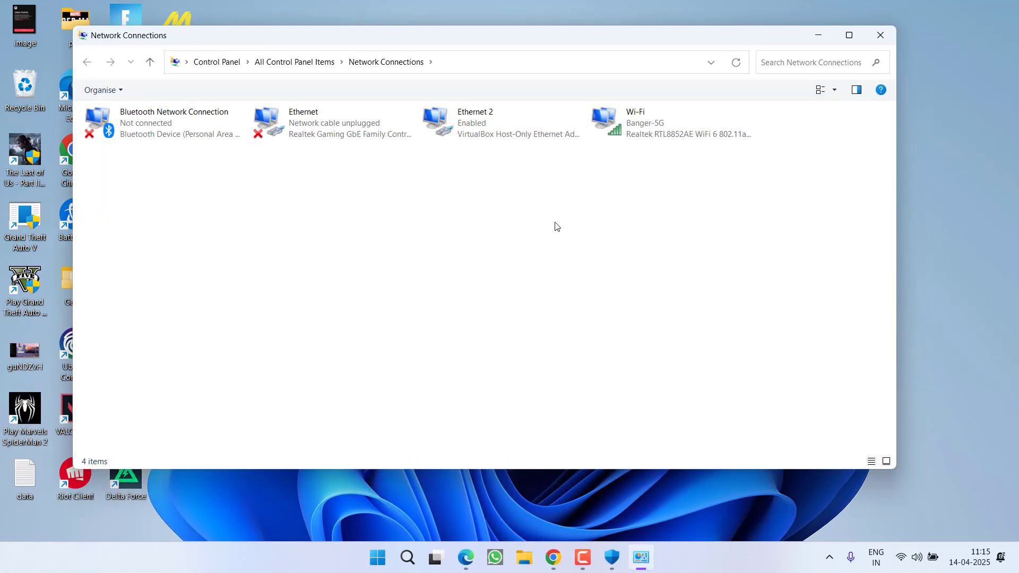
Untick Internet Protocol Version 6 (TCP/IPv6) in the Wi-Fi properties, then select IPv4.
right_click(616, 116)
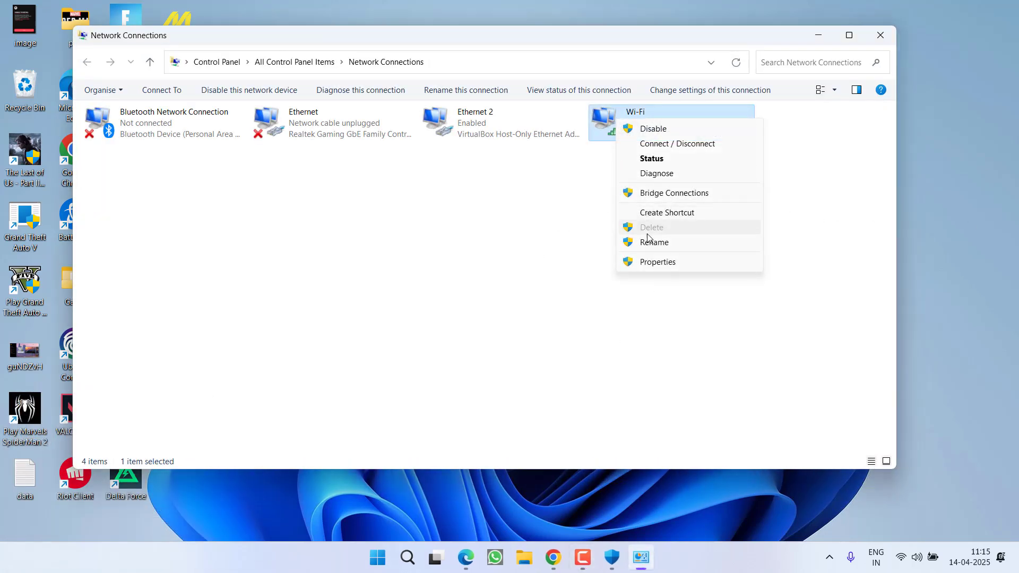
click(658, 263)
click(191, 265)
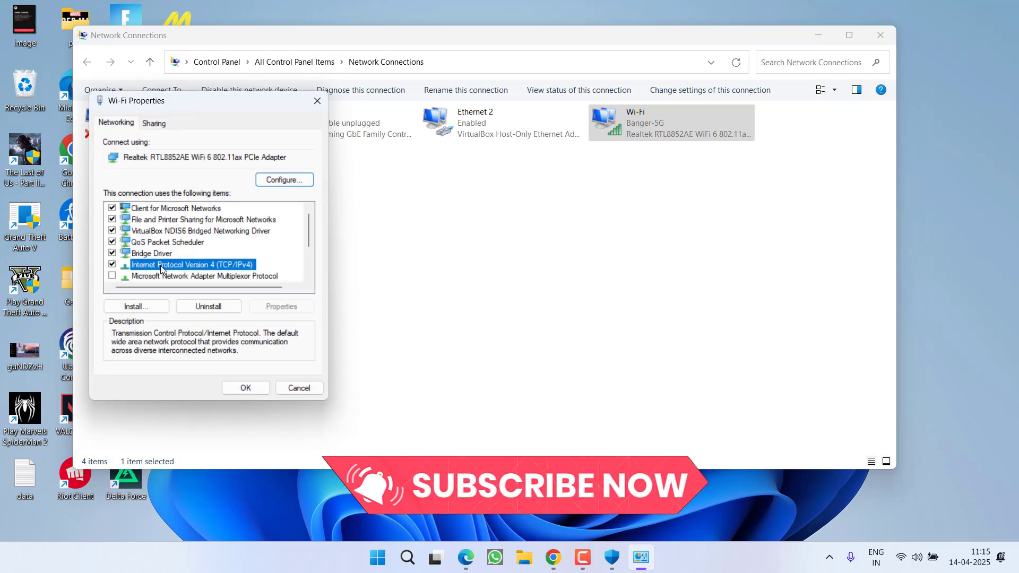
scroll(192, 255, down, 3)
click(191, 265)
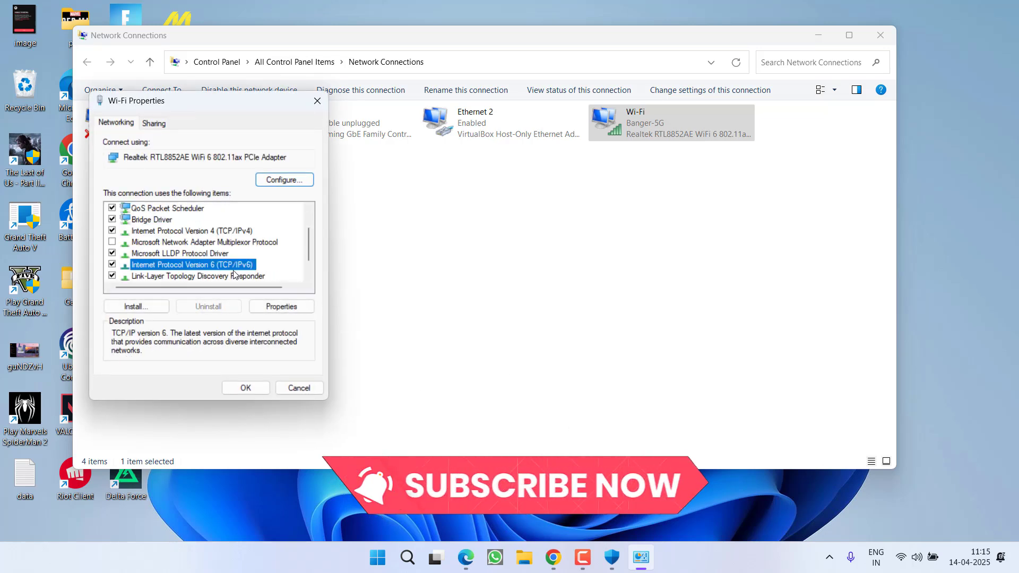
click(111, 265)
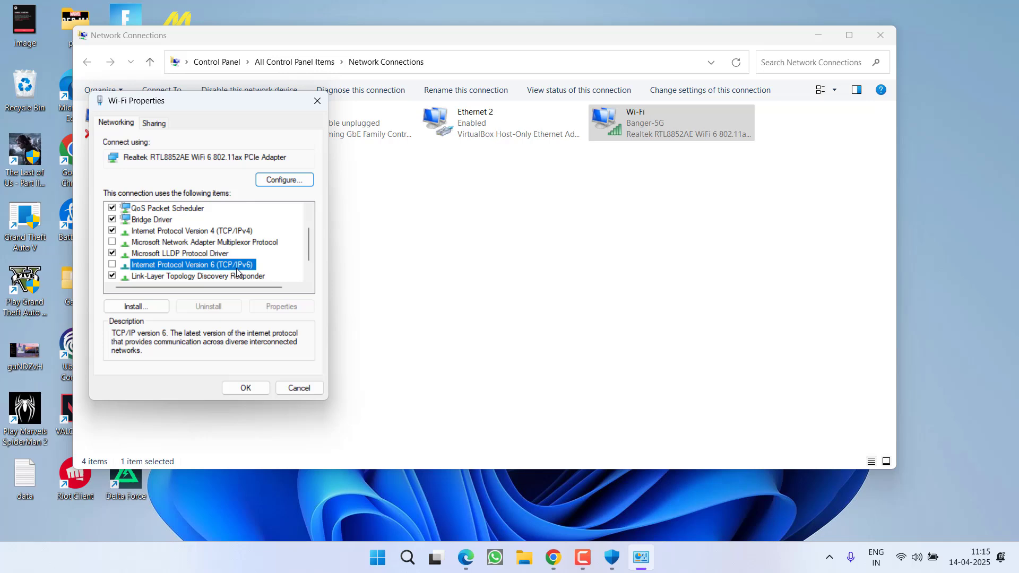
click(231, 232)
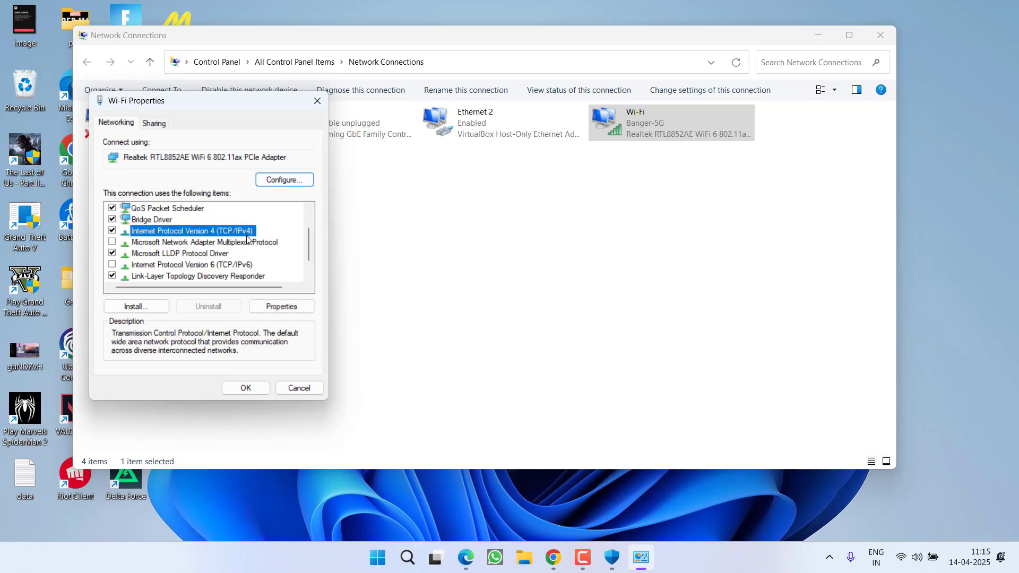
Set the Wi-Fi IPv4 DNS servers to 8.8.8.8 and 8.8.4.4 and save.
click(282, 307)
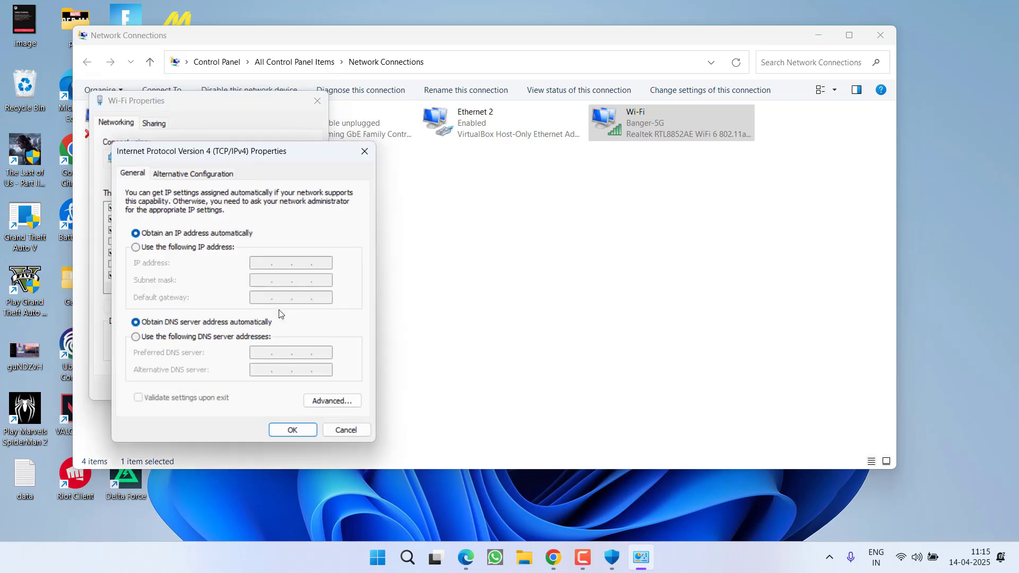
click(168, 339)
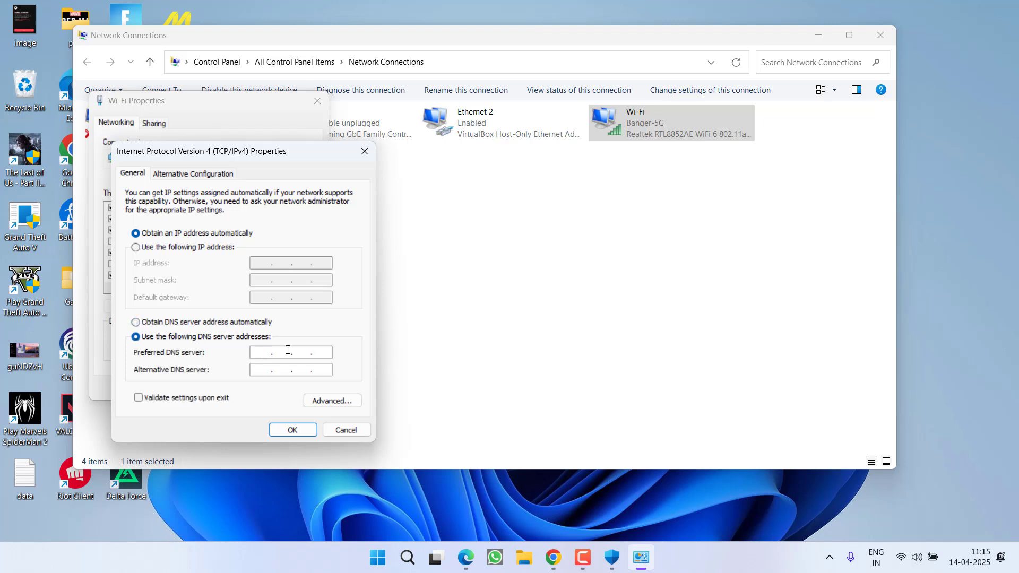
text(8888)
text(8.8.8.)
text(8)
text(44)
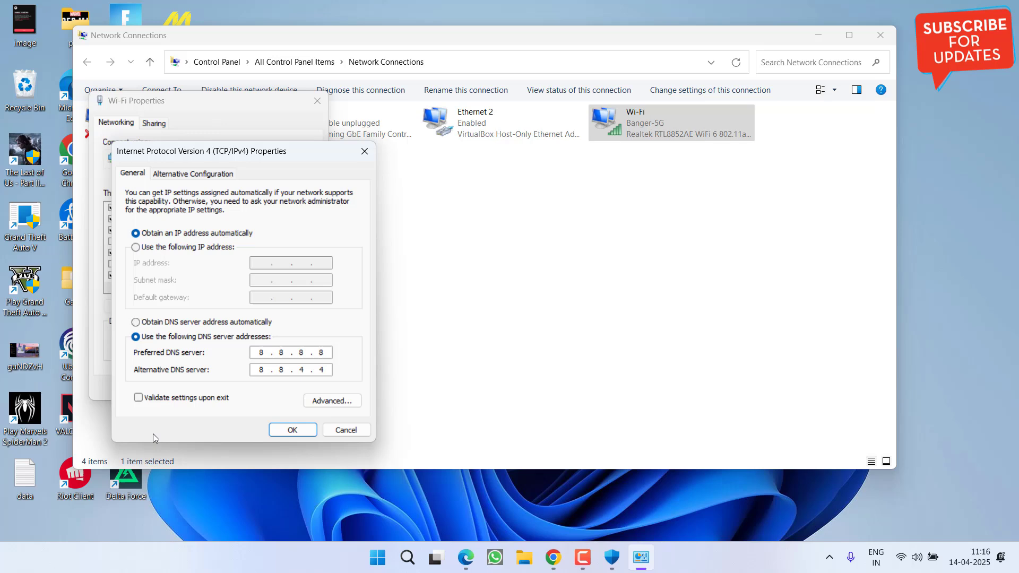
click(290, 431)
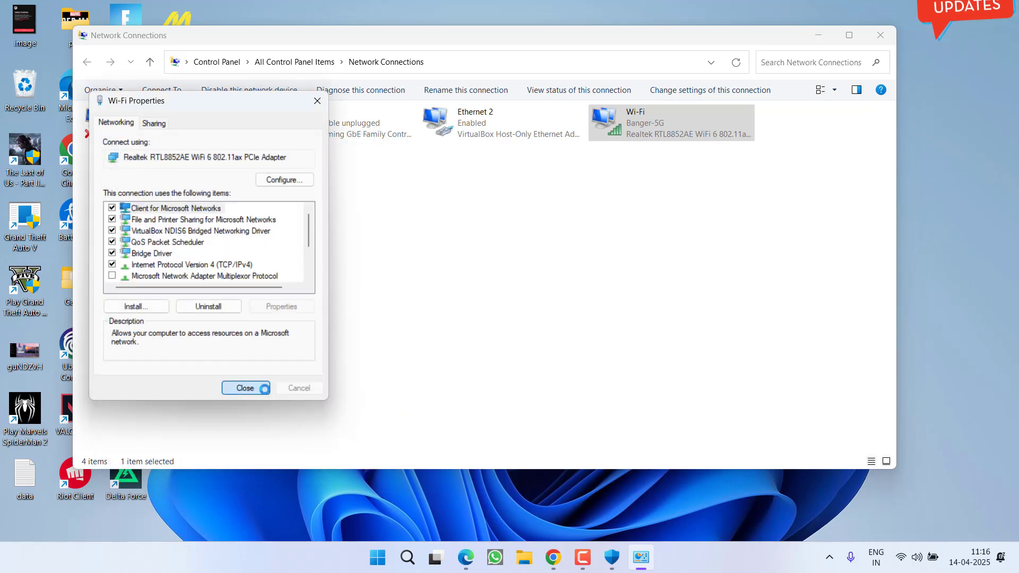
click(246, 397)
Start Command Prompt from search as administrator, approving the UAC prompt.
key(super)
text(cmd)
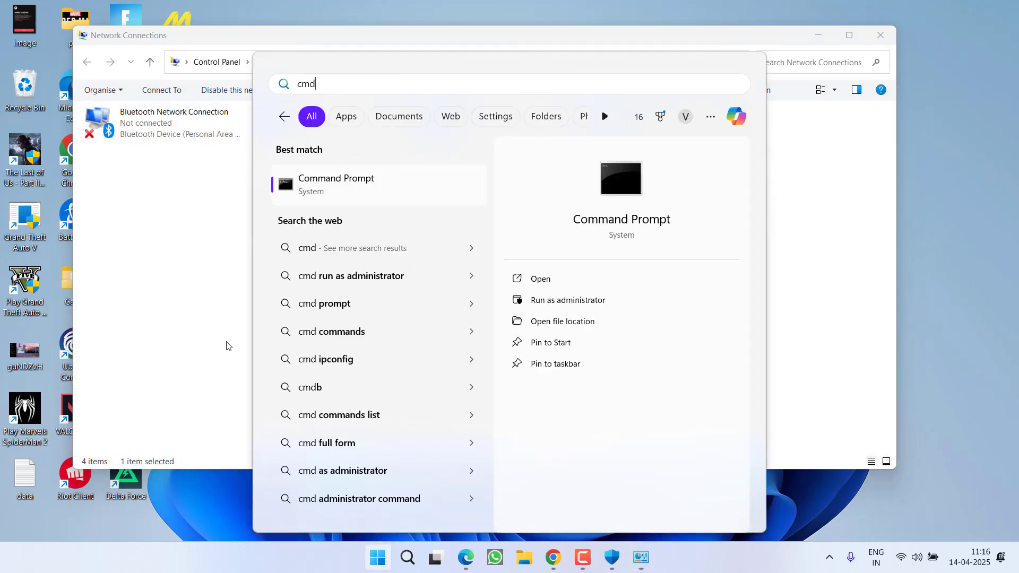
click(557, 301)
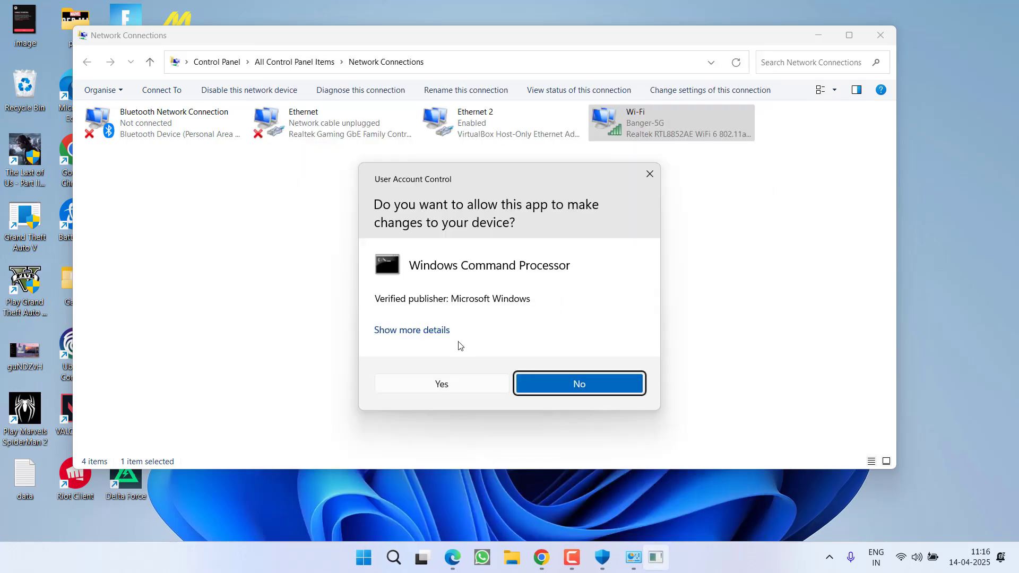
click(447, 383)
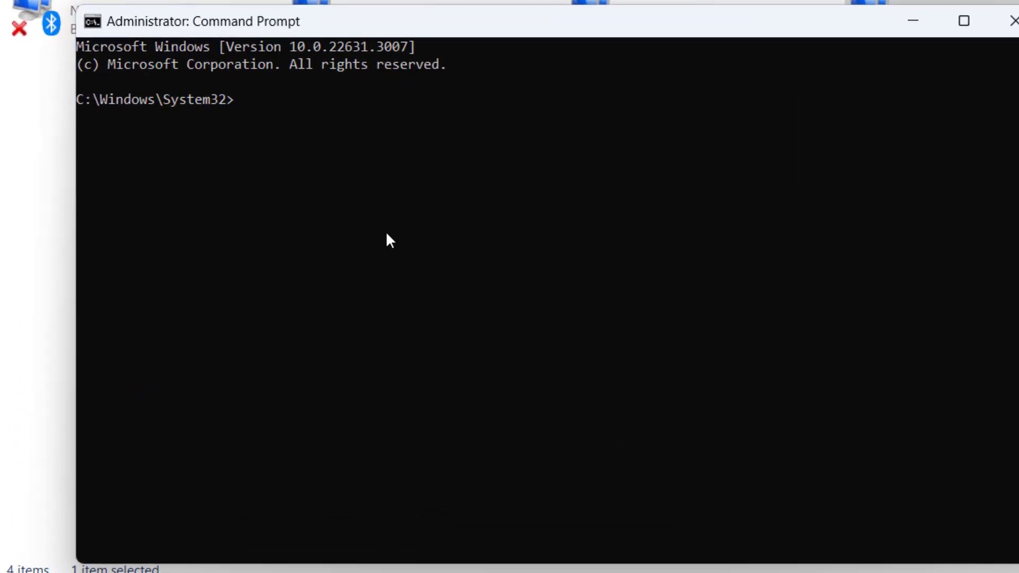
text(netsh in)
text(t ip rese)
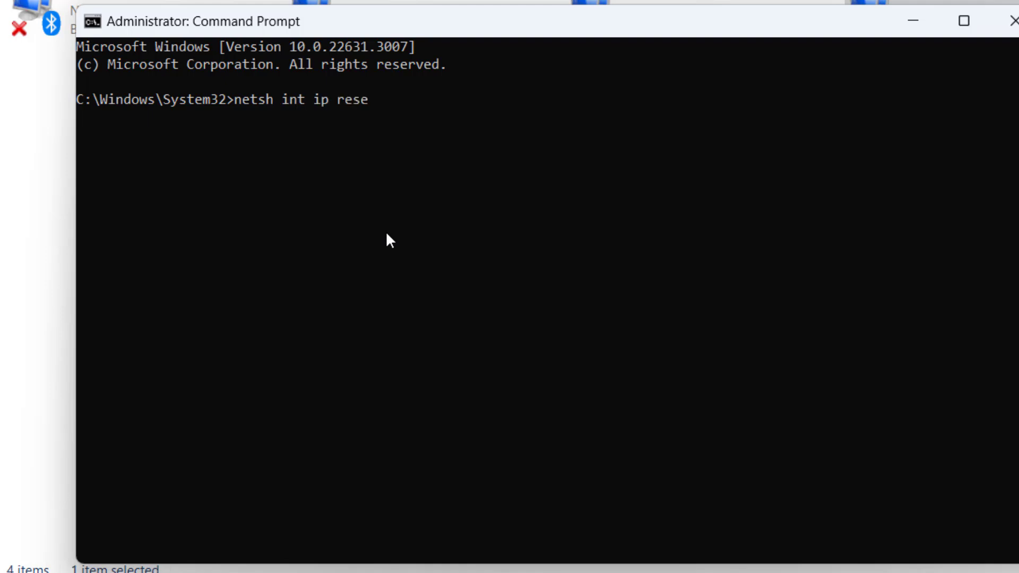
text(t)
Run 'netsh int ip reset', 'netsh winsock reset' and 'ipconfig /flushdns'.
key(Return)
text(net)
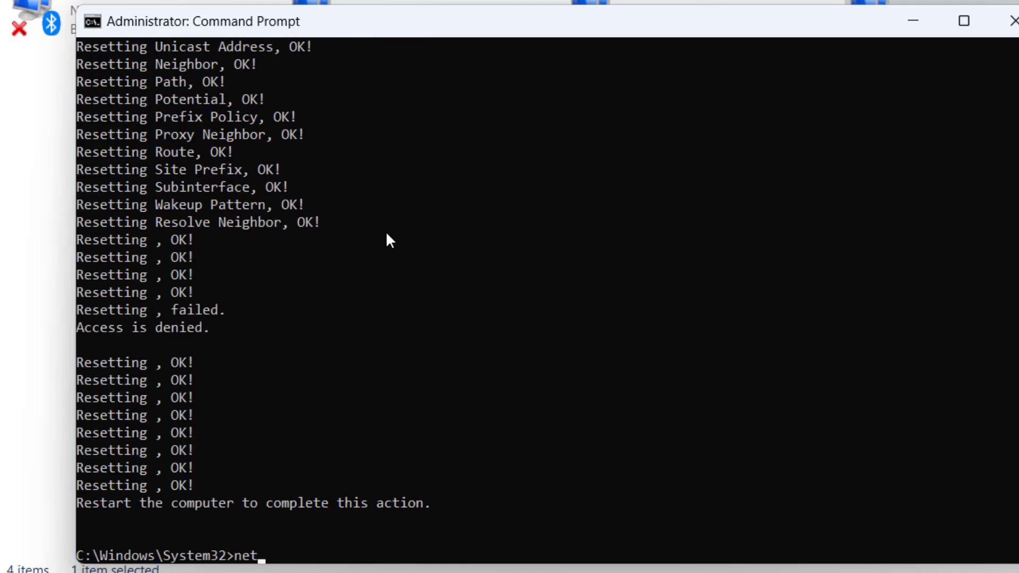
text(sh winsoc)
text(k reset)
key(Return)
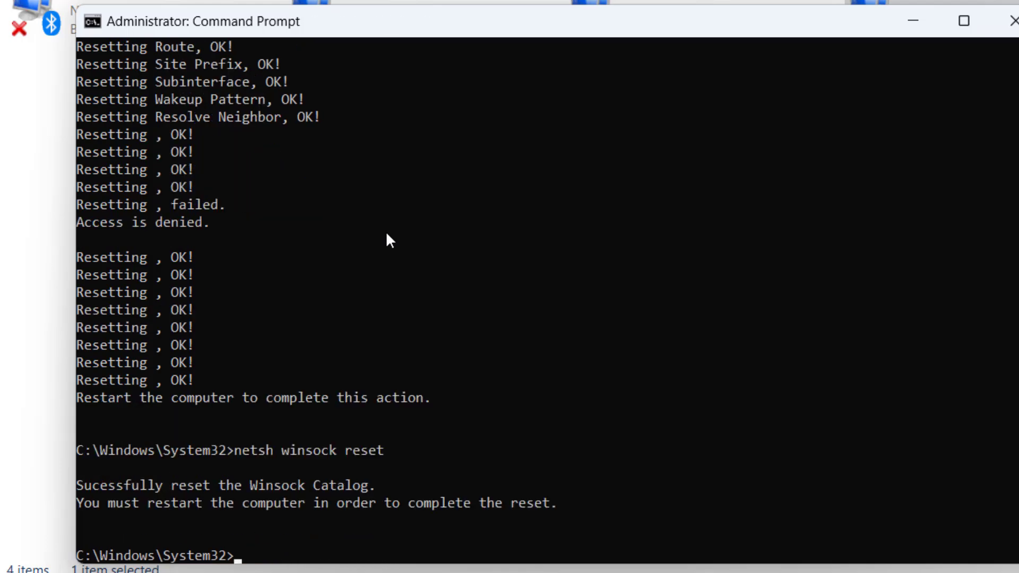
text(ipconfig)
text( /flushdns)
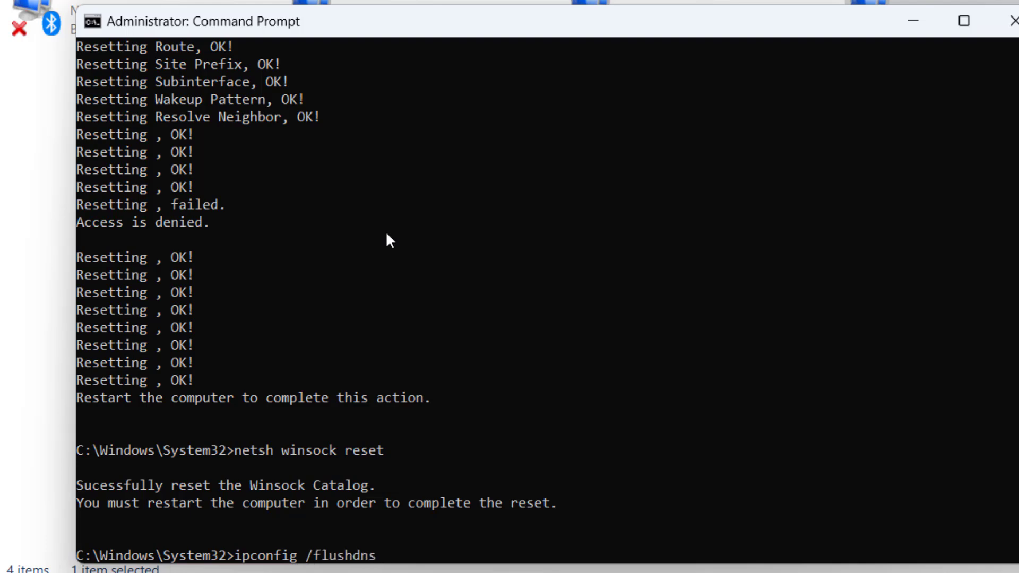
key(Return)
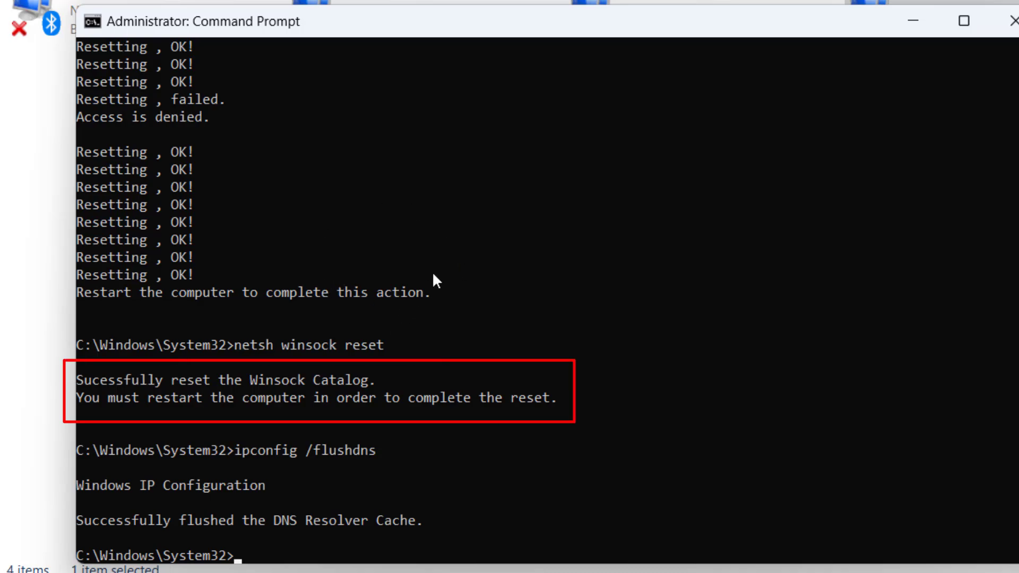
Close the administrator Command Prompt and minimize Network Connections, leaving the desktop clear.
click(978, 36)
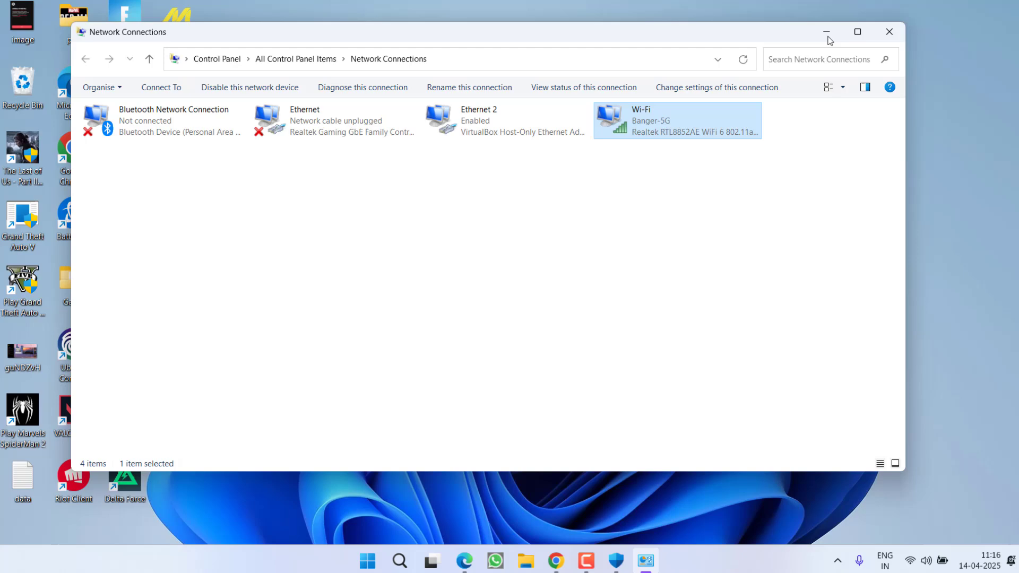
click(828, 32)
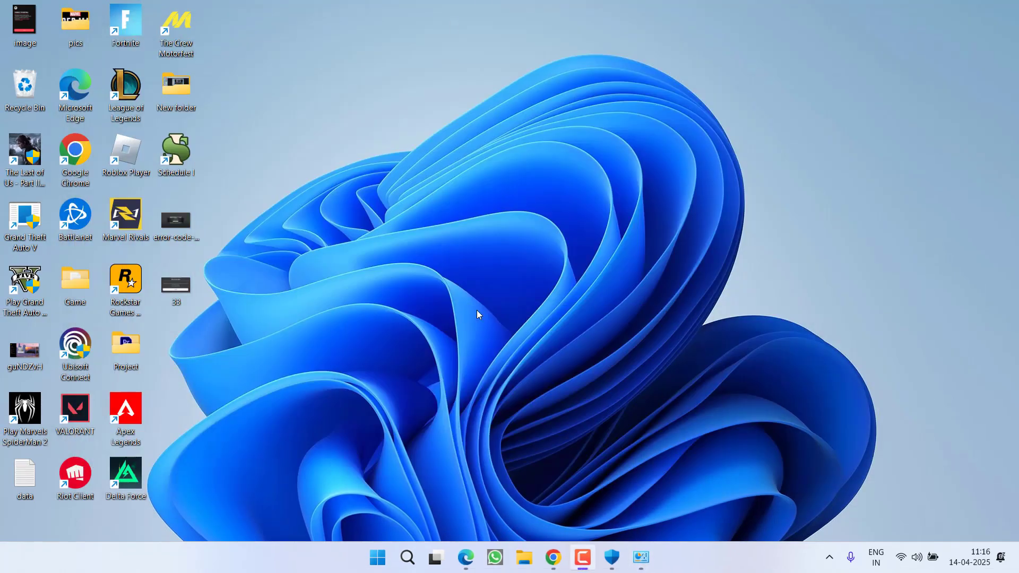